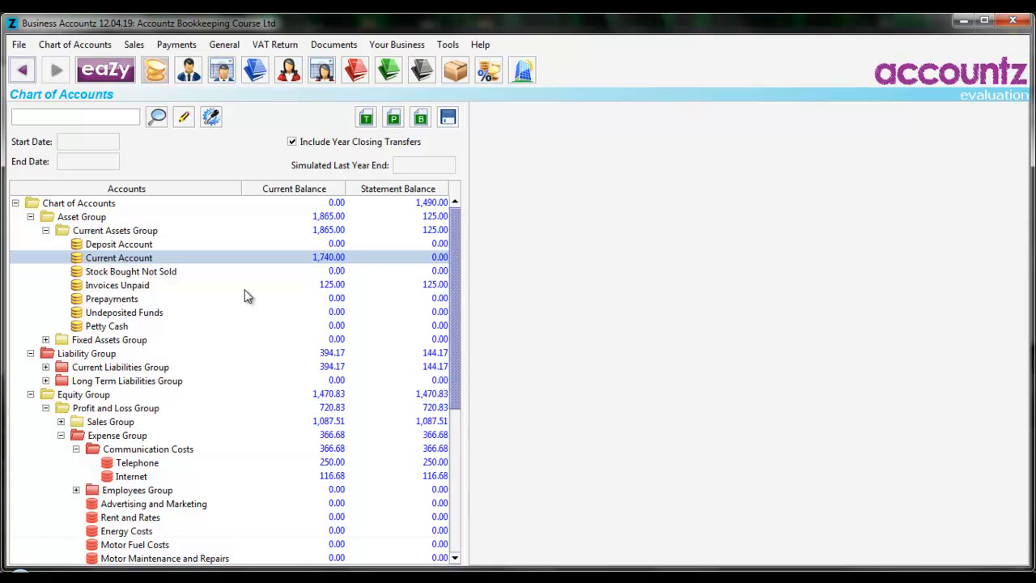
# Open the Current Account's entries and check which predefined entry views are available for it
pyautogui.click(133, 259)
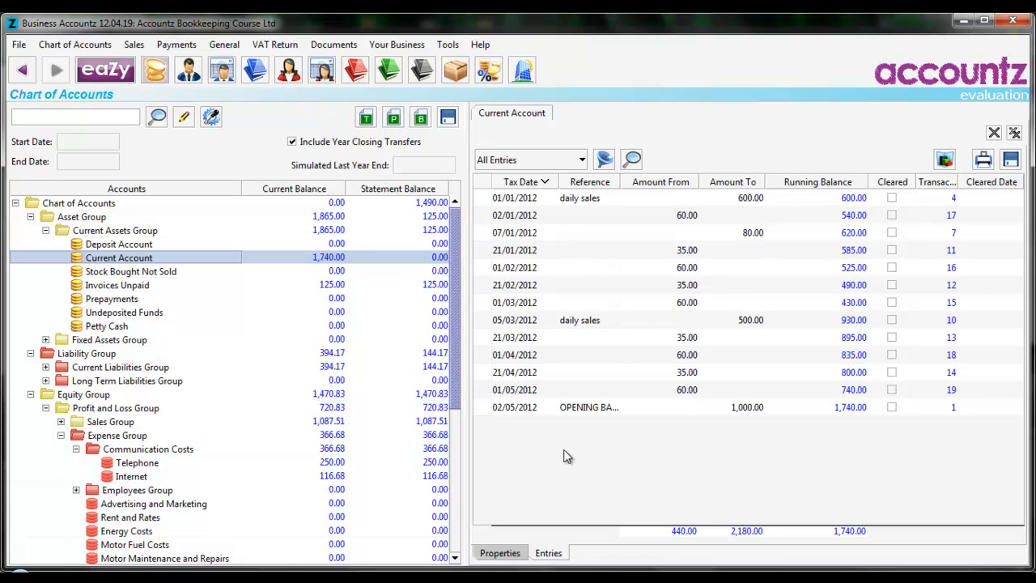
pyautogui.click(582, 160)
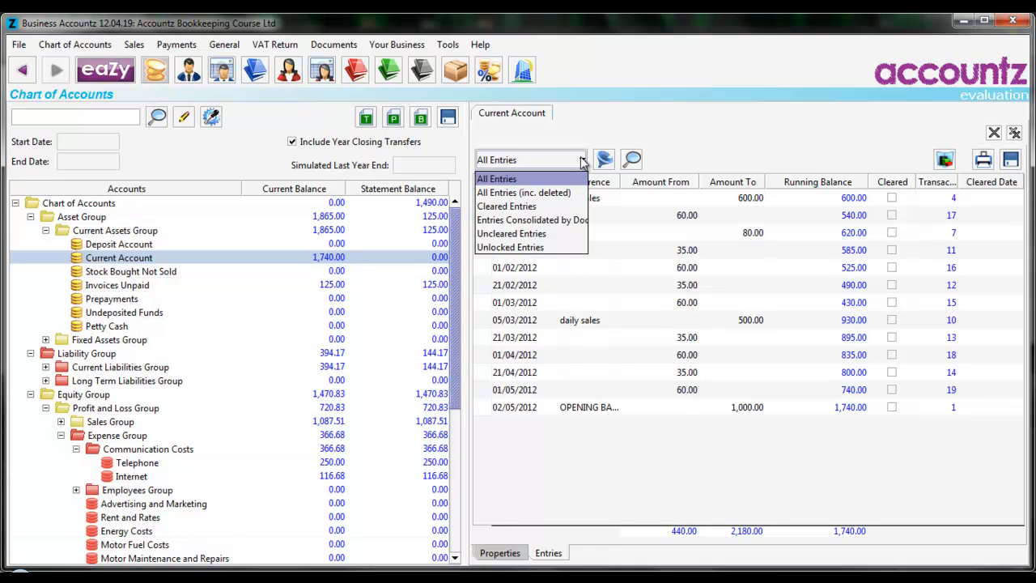
pyautogui.click(582, 161)
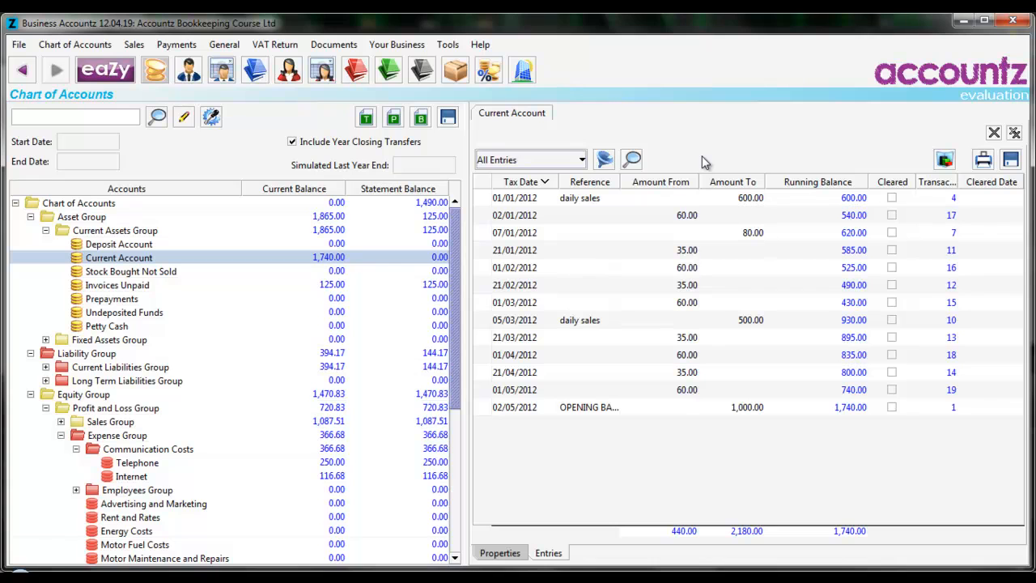
pyautogui.click(567, 161)
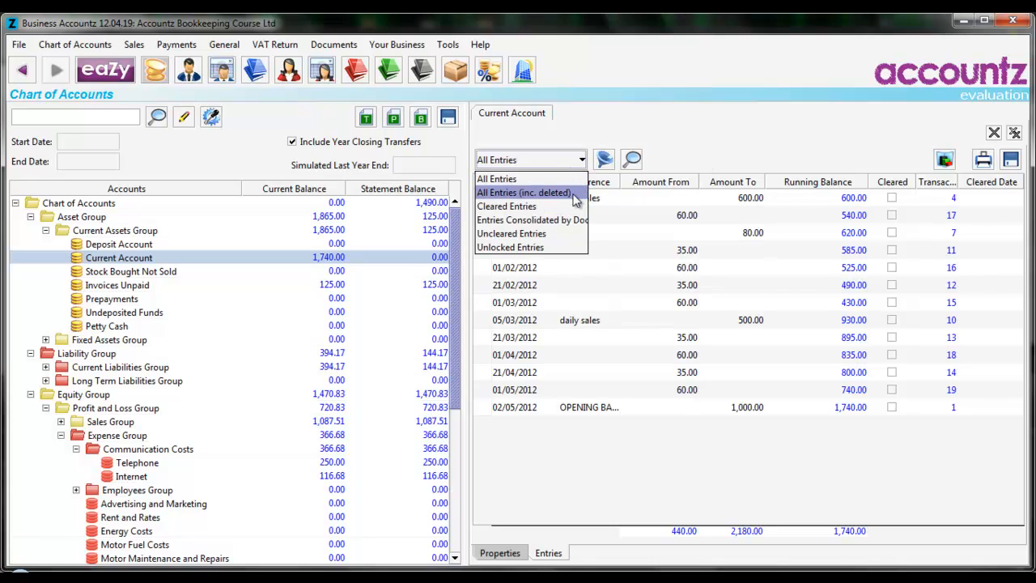
pyautogui.click(726, 121)
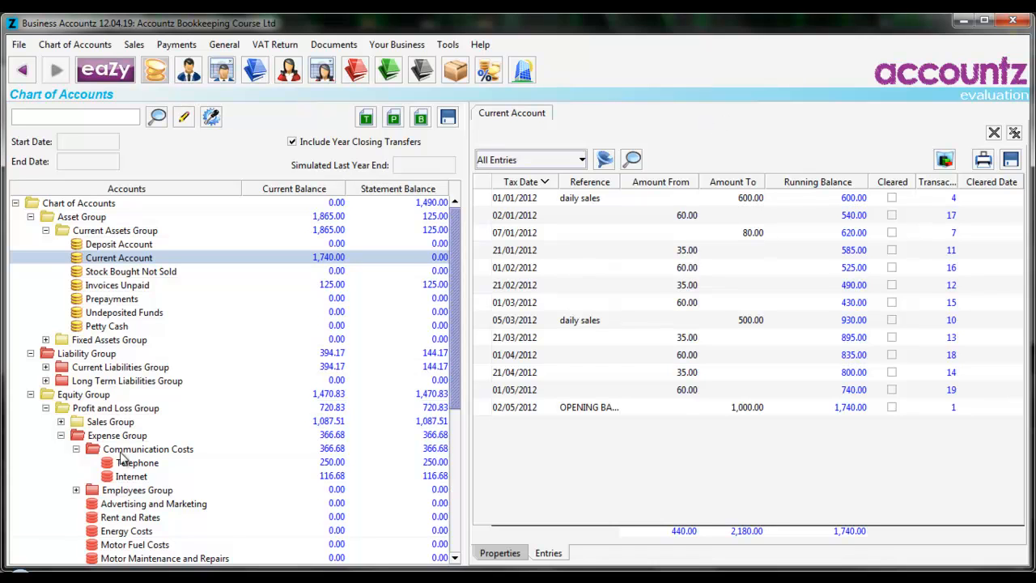
# View the Telephone account's entries, and return to the Current Account to review its list of entry views
pyautogui.doubleClick(154, 465)
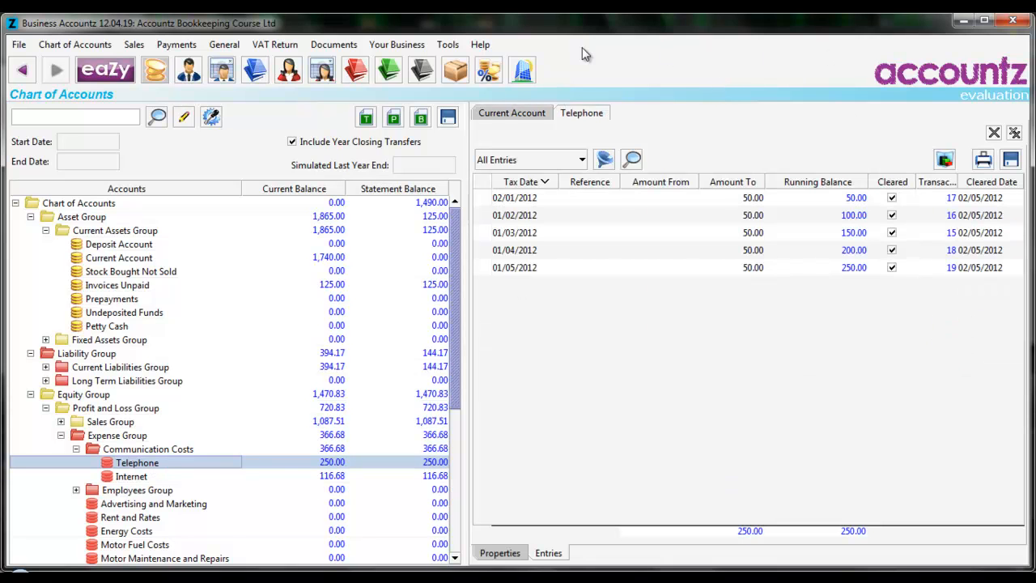
pyautogui.click(522, 116)
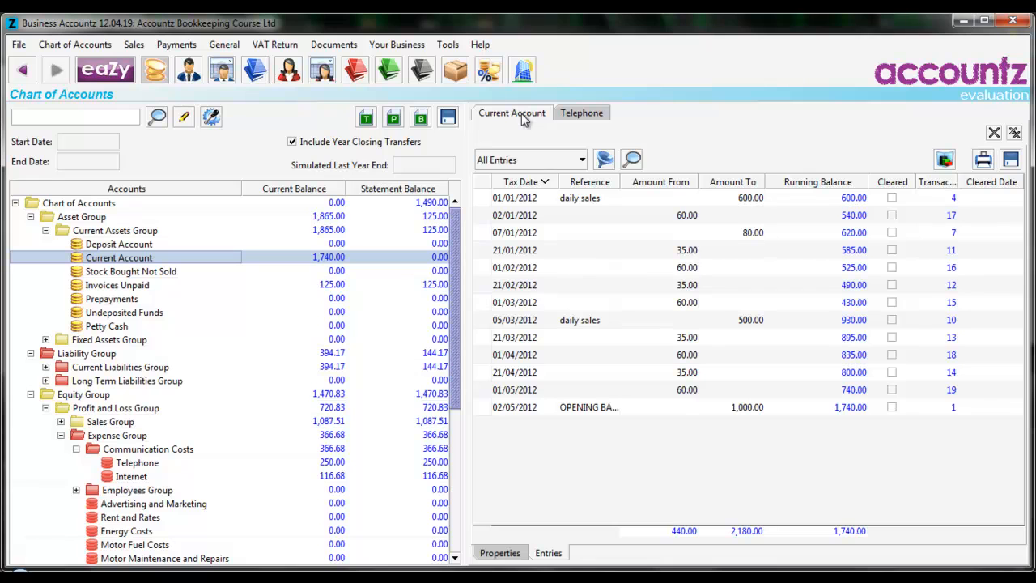
pyautogui.click(577, 161)
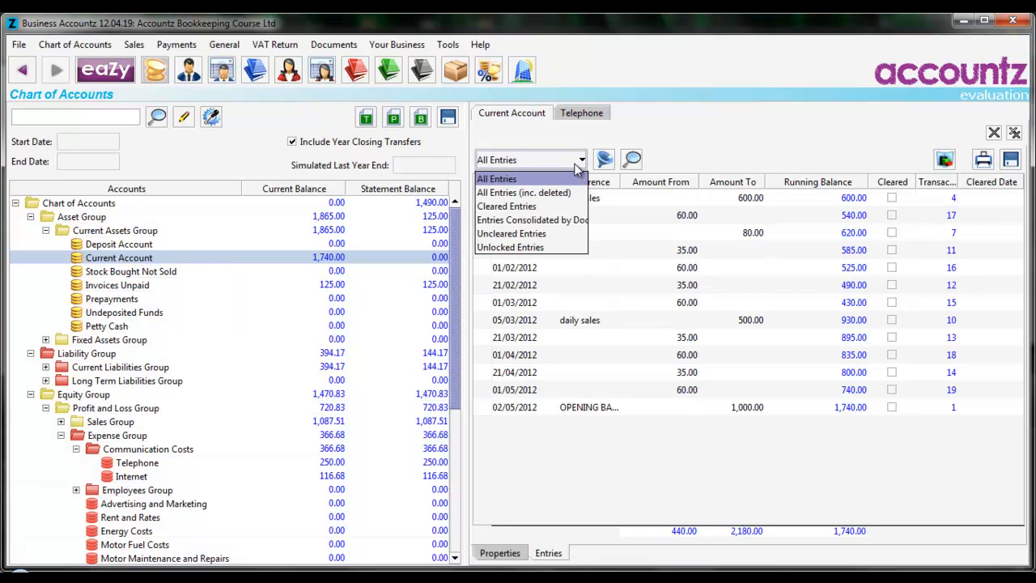
pyautogui.click(574, 166)
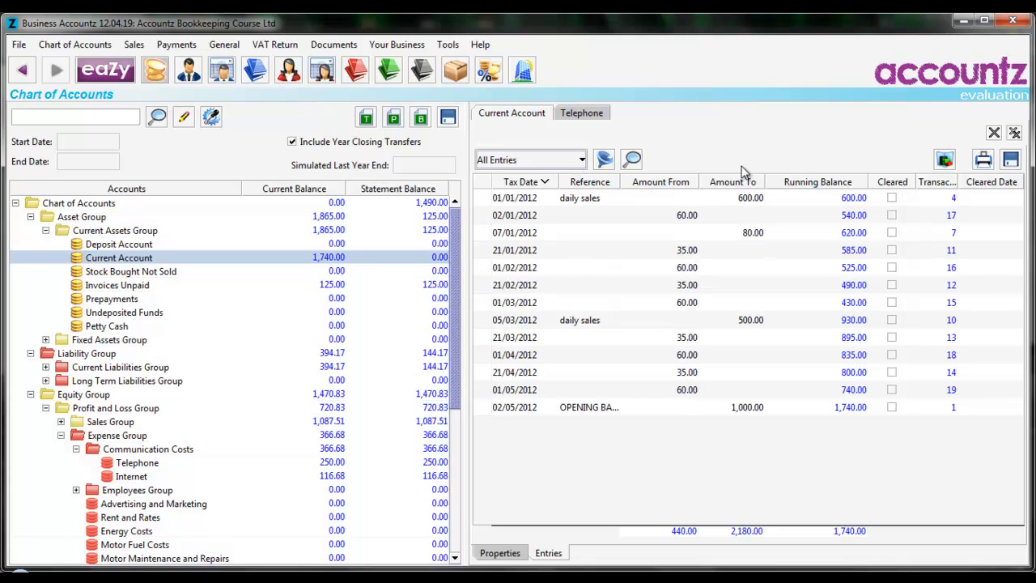
# Create a new view of the Current Account entries named Date Range Filter
pyautogui.click(604, 161)
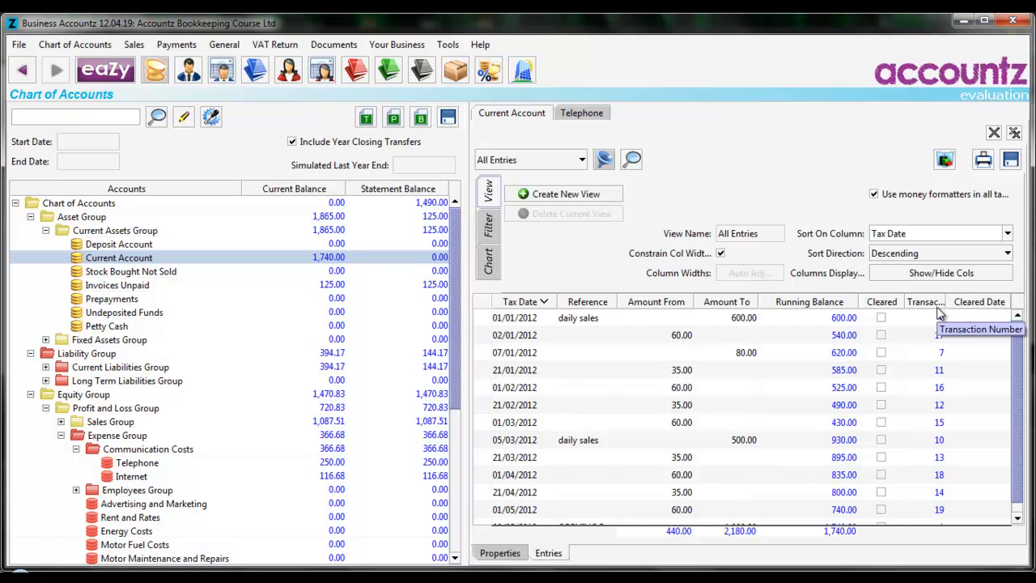
pyautogui.click(489, 227)
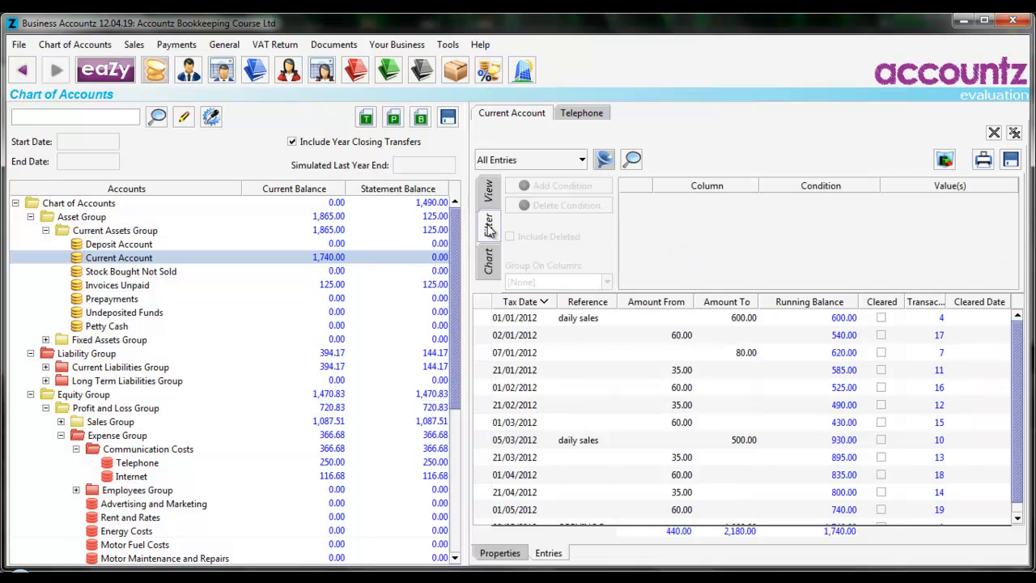
pyautogui.click(491, 197)
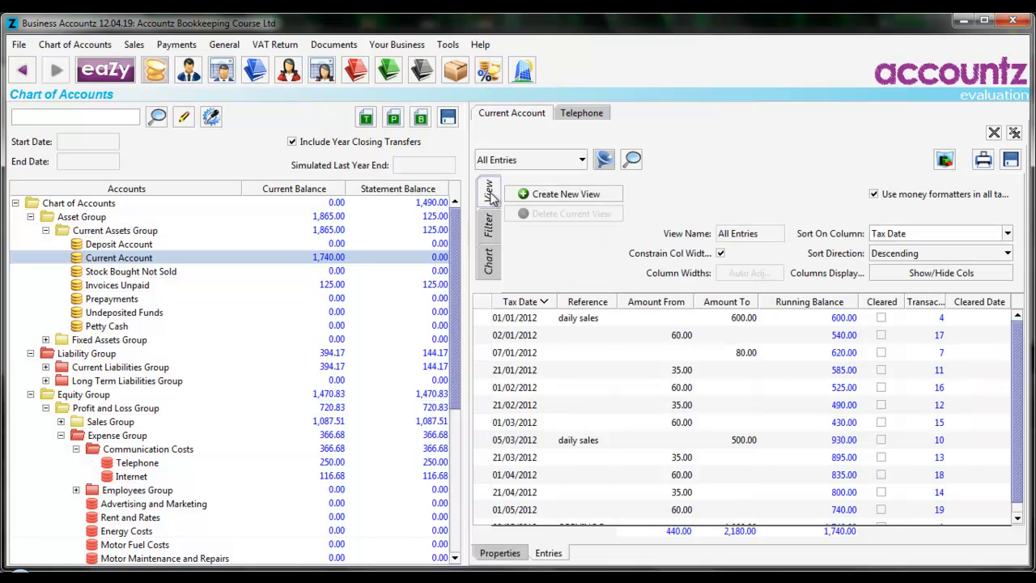
pyautogui.click(568, 195)
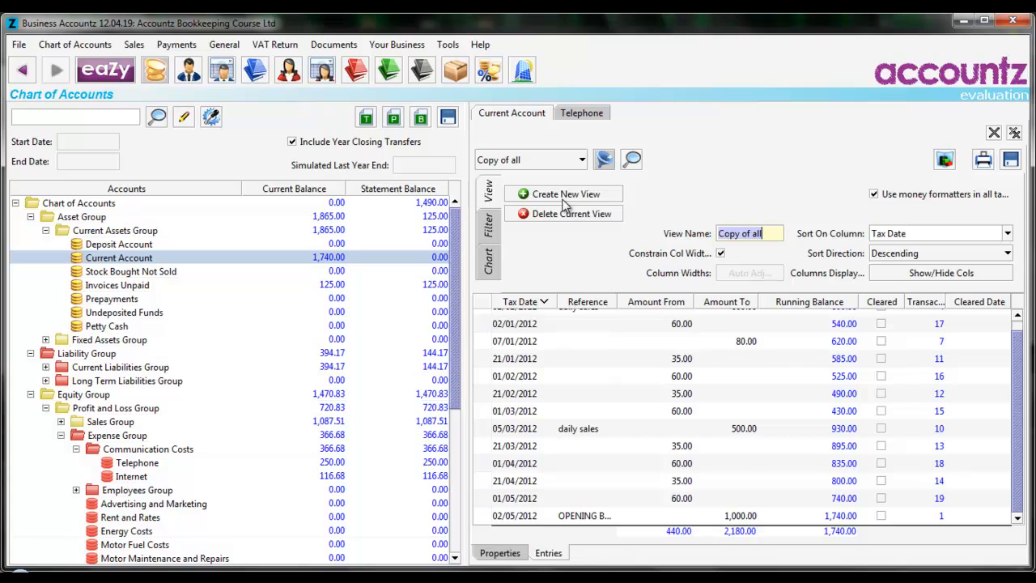
pyautogui.write('Date Range Filter')
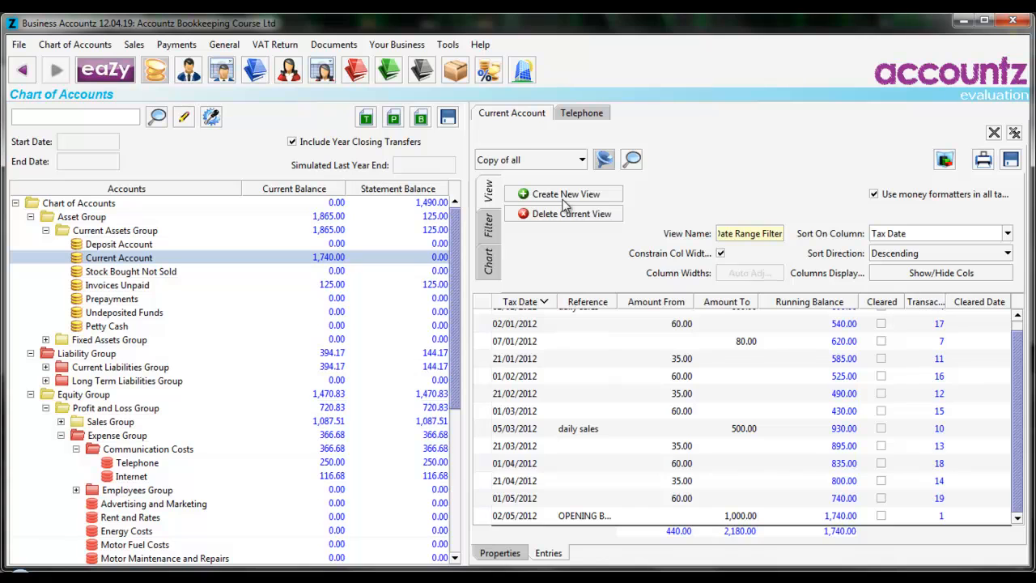
pyautogui.press('Return')
# Add a filter condition on the Tax Date column to the Date Range Filter view
pyautogui.click(490, 227)
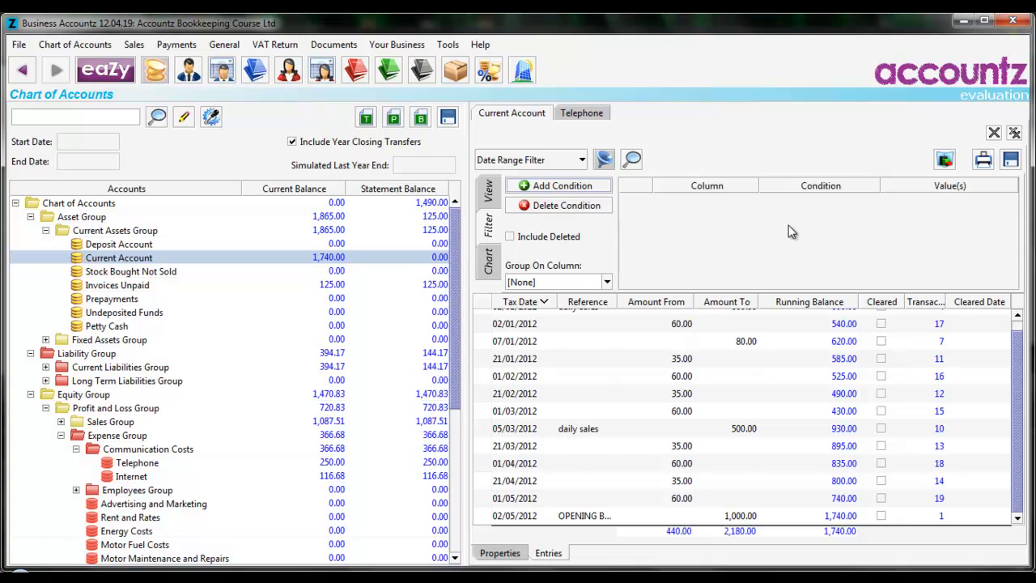
pyautogui.click(578, 187)
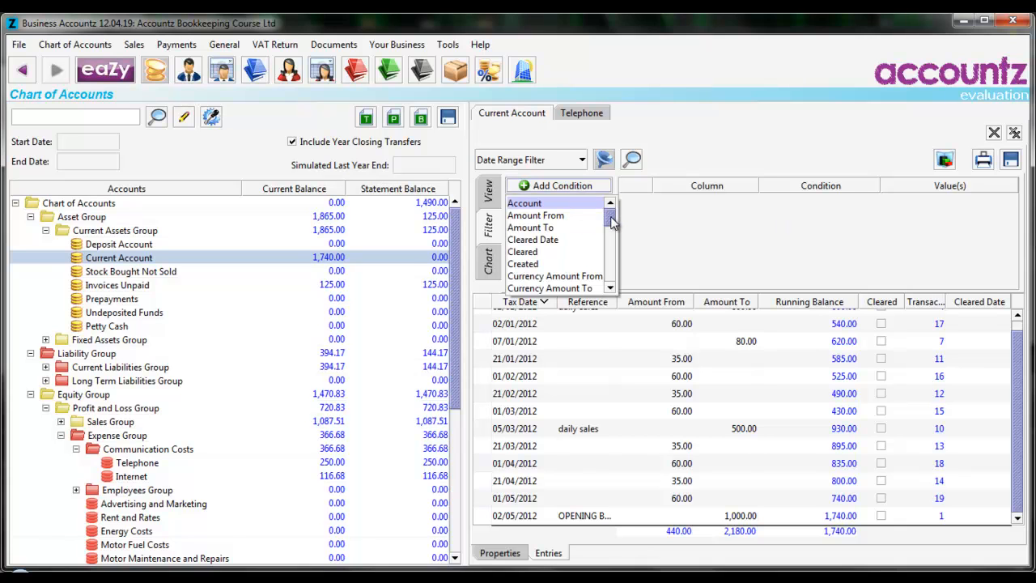
pyautogui.moveTo(613, 223); pyautogui.dragTo(612, 273)
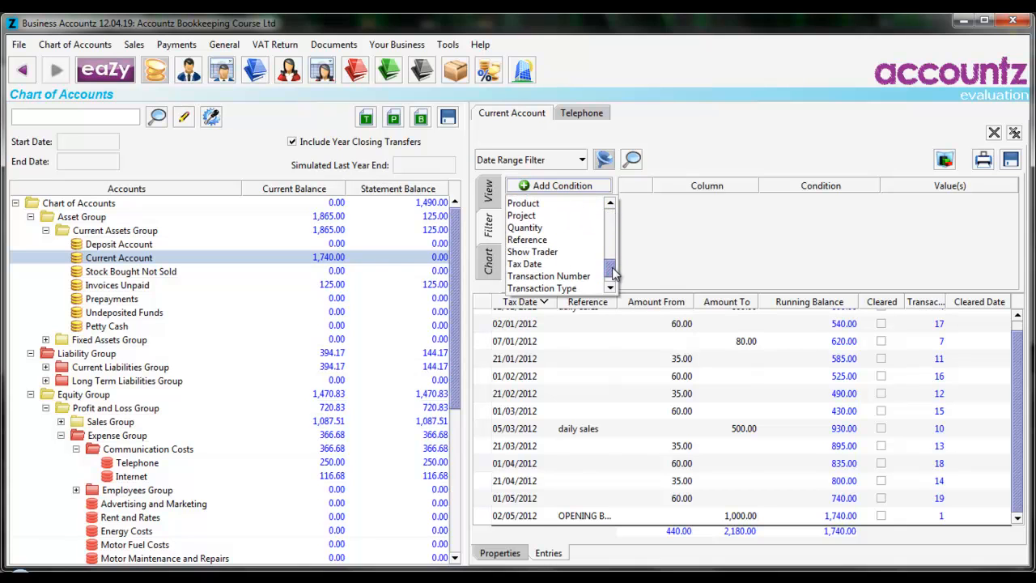
pyautogui.click(554, 264)
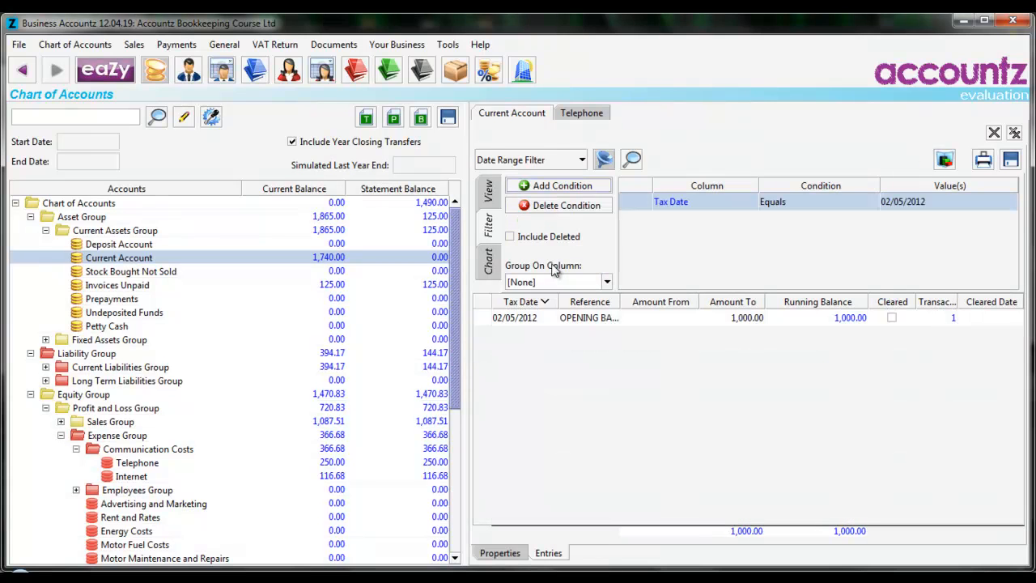
# Widen the account entries area and set the Tax Date filter condition to Occurs between
pyautogui.doubleClick(468, 334)
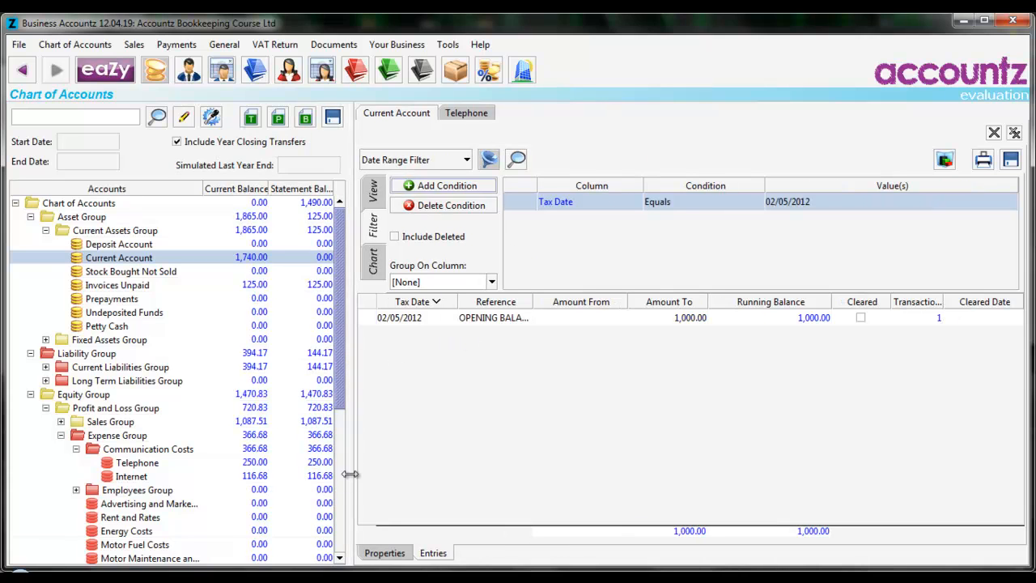
pyautogui.moveTo(509, 474); pyautogui.dragTo(299, 475)
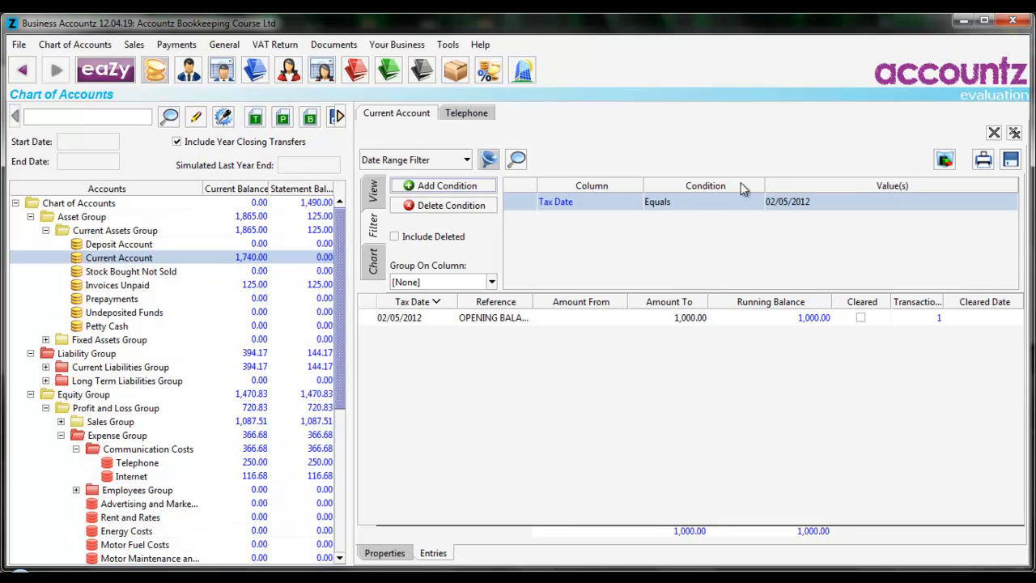
pyautogui.click(689, 206)
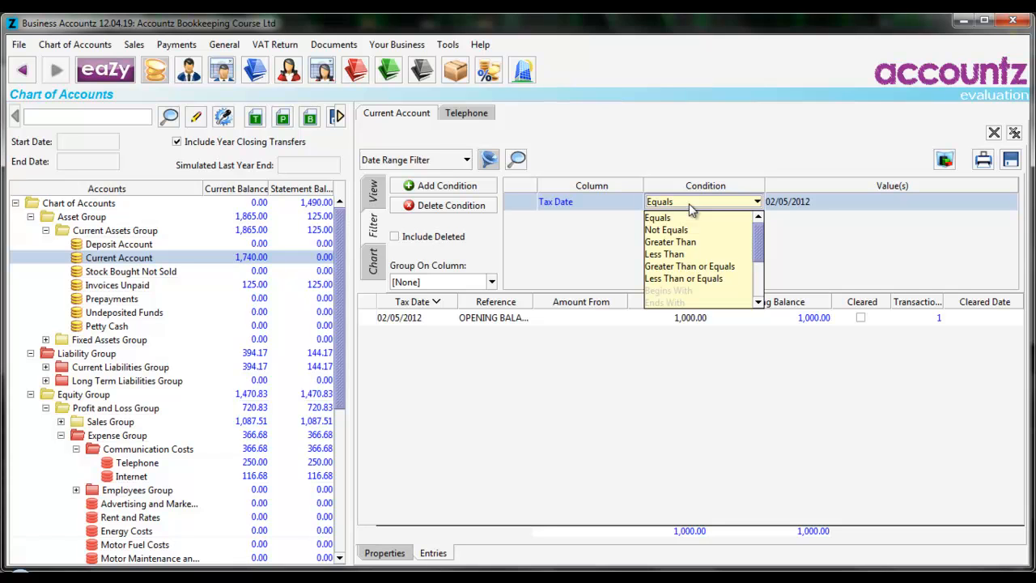
pyautogui.moveTo(759, 231); pyautogui.dragTo(760, 264)
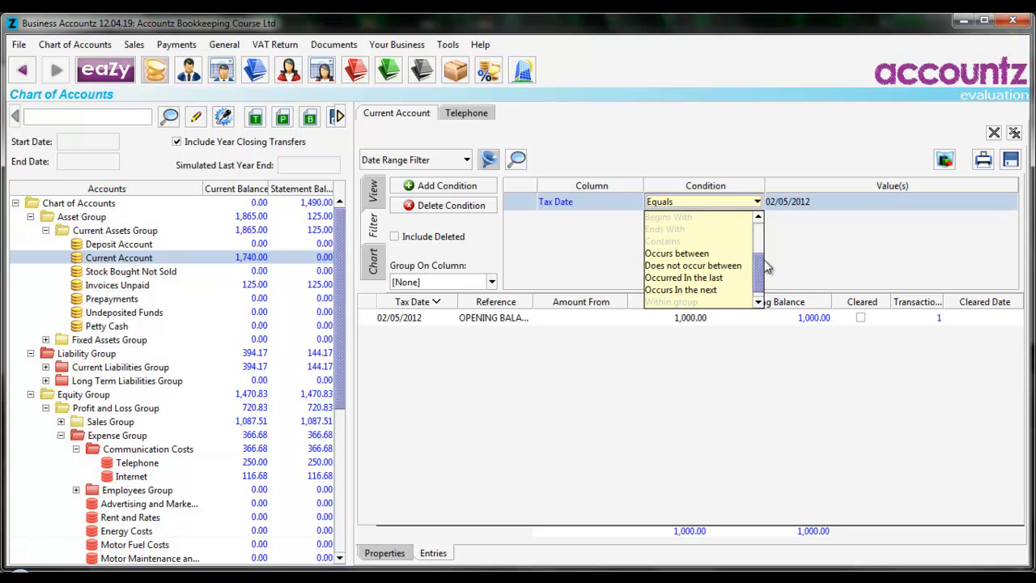
pyautogui.click(693, 254)
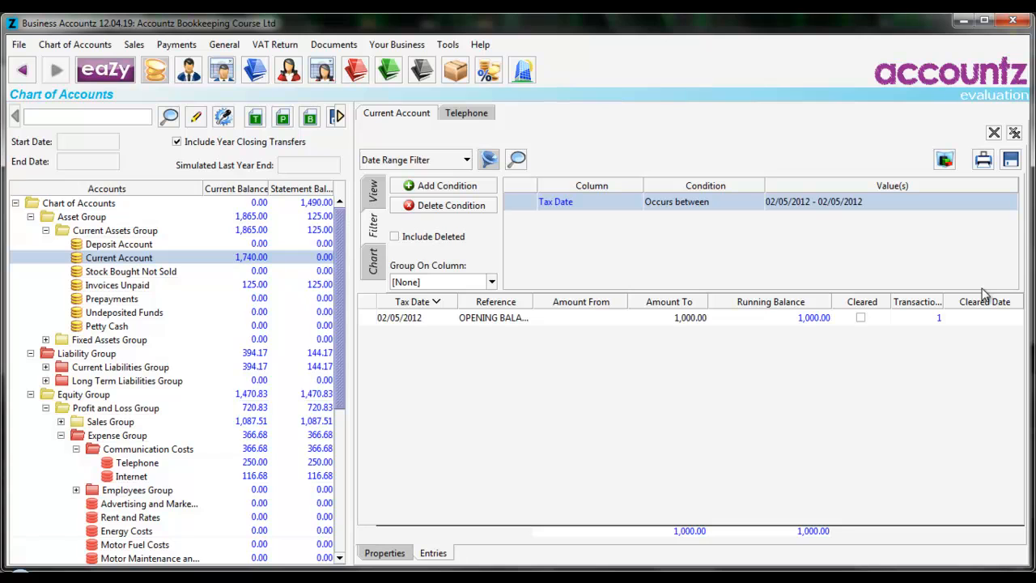
# Set the start date of the Tax Date range to 01/01/2012
pyautogui.click(805, 202)
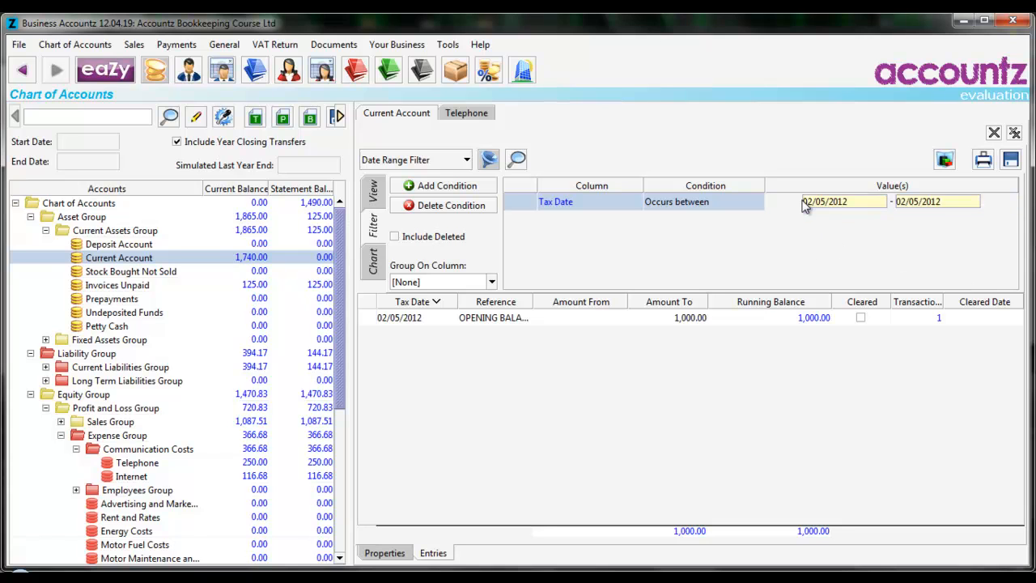
pyautogui.moveTo(862, 202); pyautogui.dragTo(793, 202)
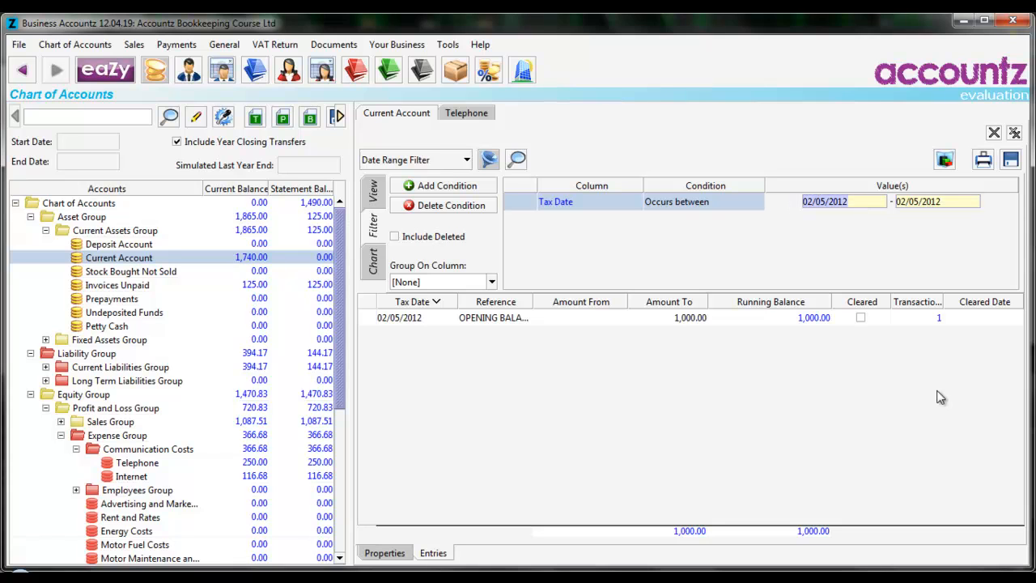
pyautogui.write('1.3')
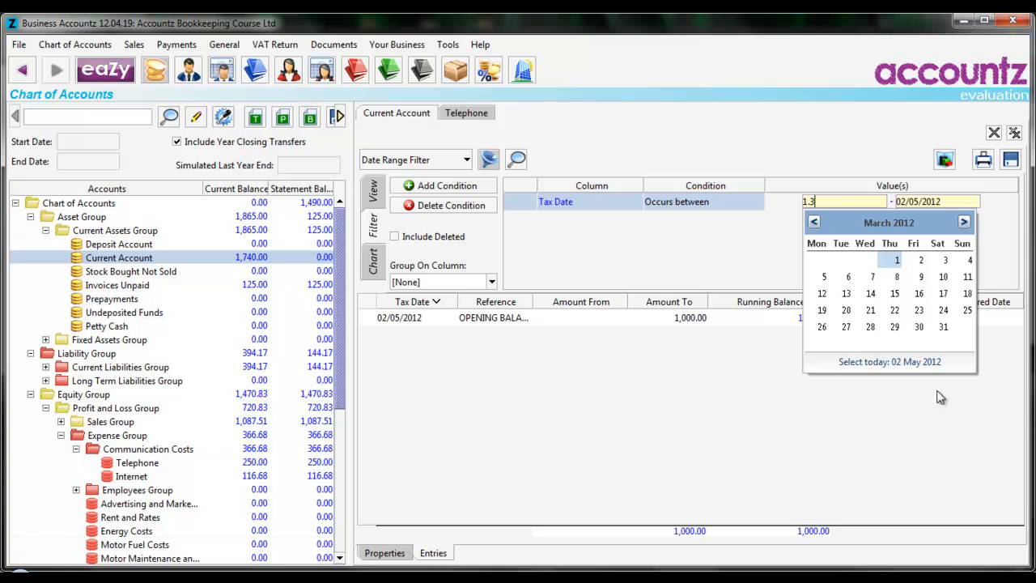
pyautogui.press('BackSpace')
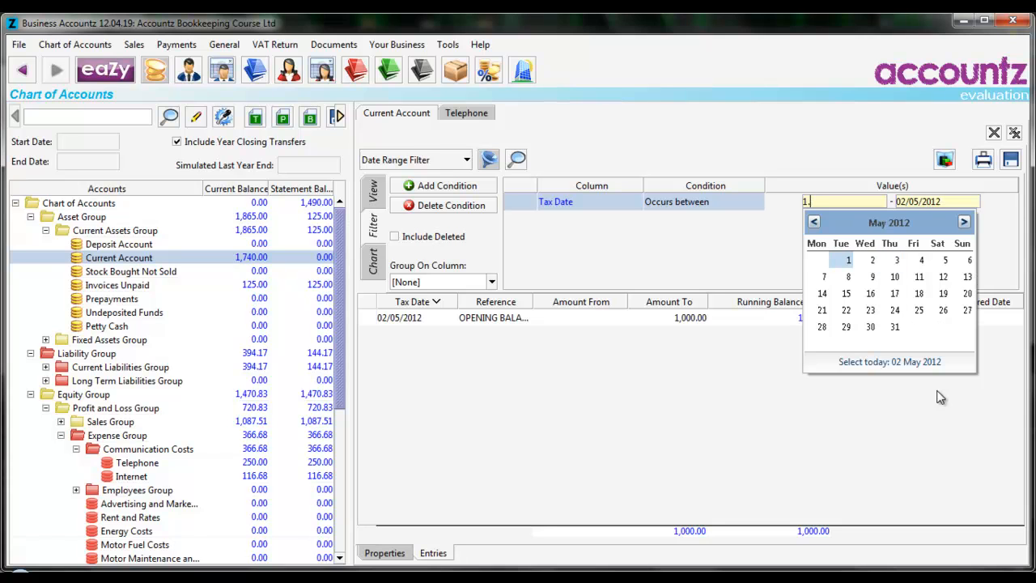
pyautogui.write('1')
pyautogui.press('Return')
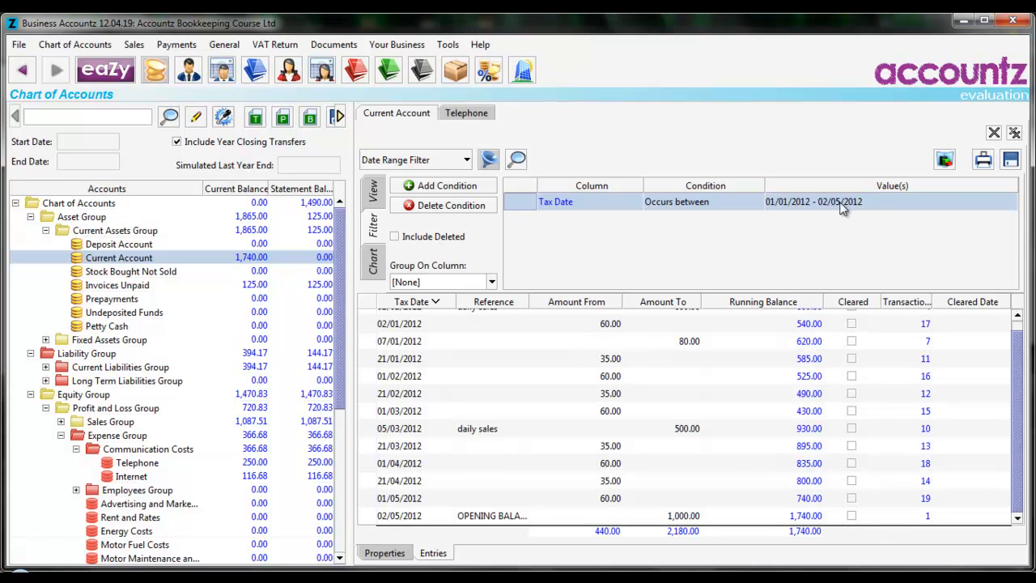
# Set the end date of the Tax Date range to 31/03/2012
pyautogui.click(848, 204)
pyautogui.click(952, 201)
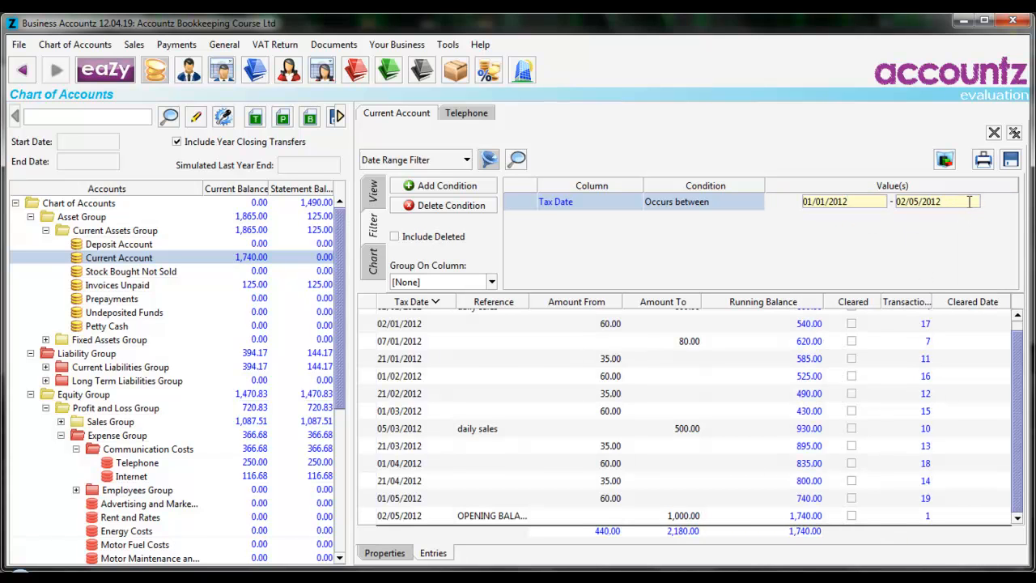
pyautogui.moveTo(968, 201); pyautogui.dragTo(871, 200)
pyautogui.write('31')
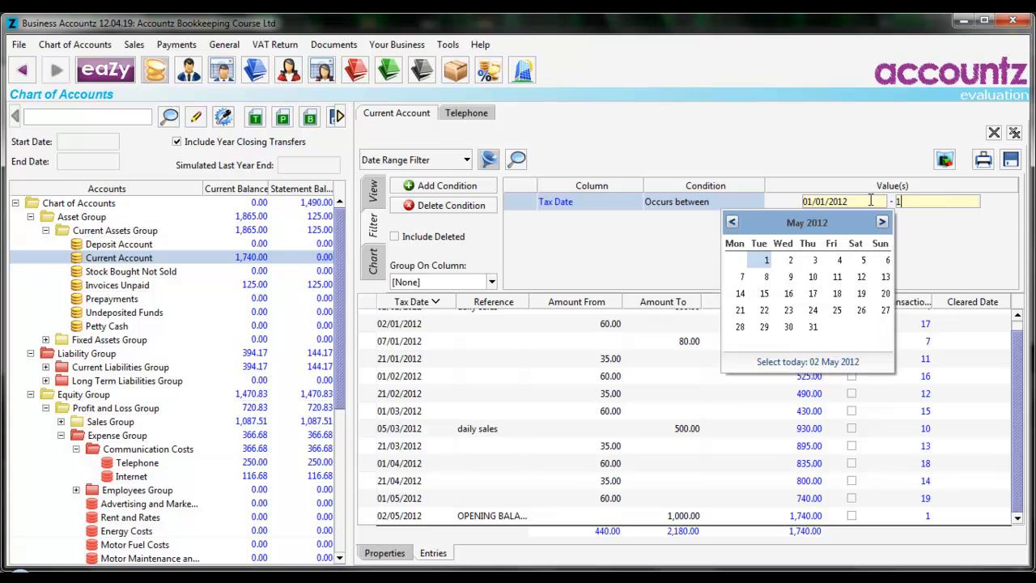
pyautogui.write('.3')
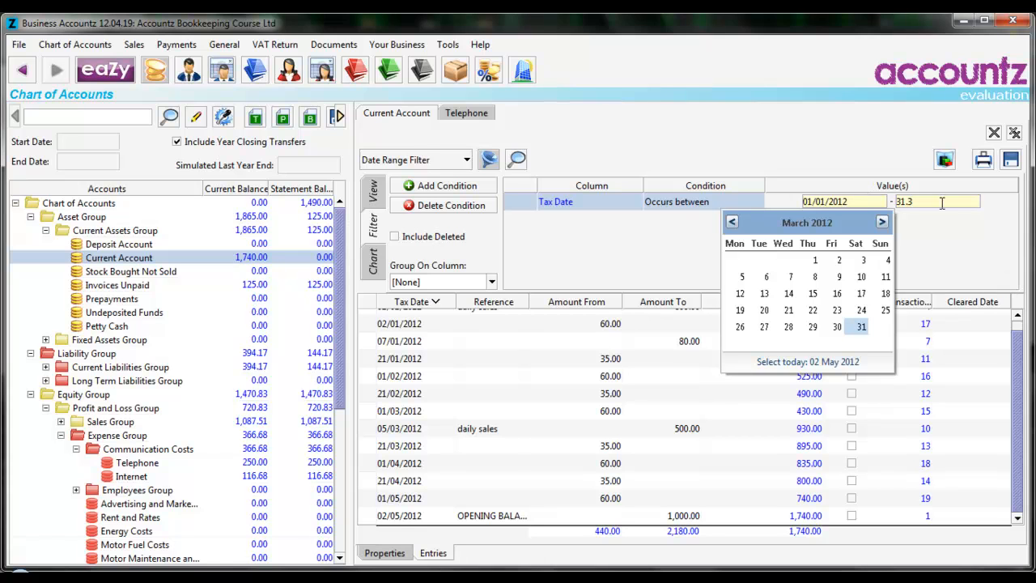
pyautogui.press('Return')
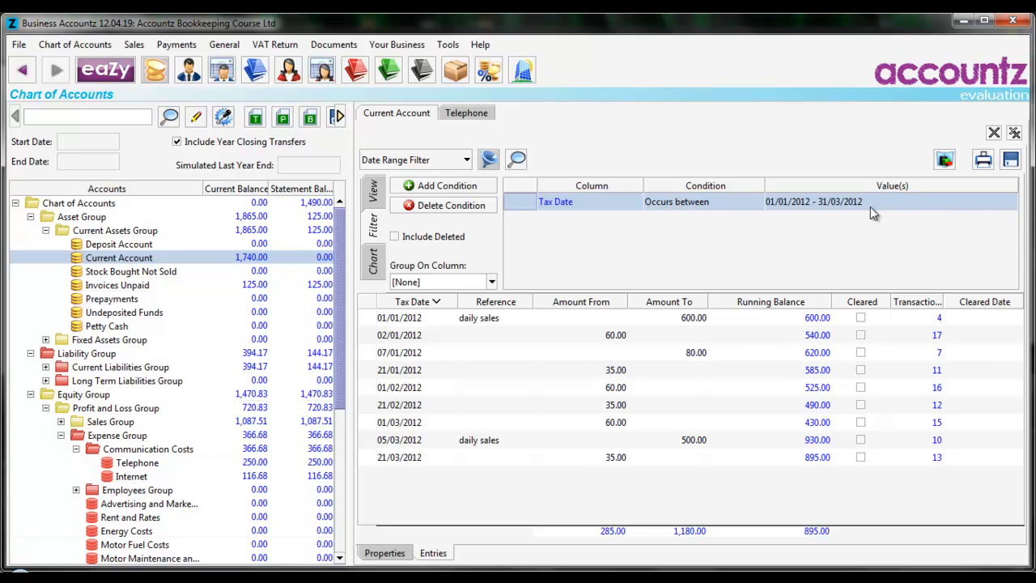
# Hide the view settings and switch the Current Account back to the All Entries view
pyautogui.click(489, 159)
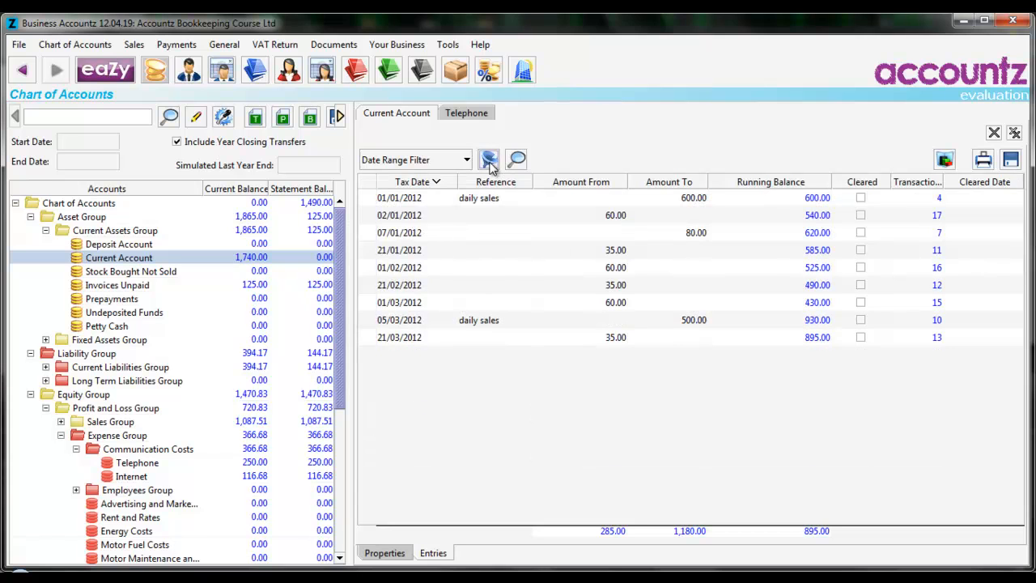
pyautogui.click(442, 160)
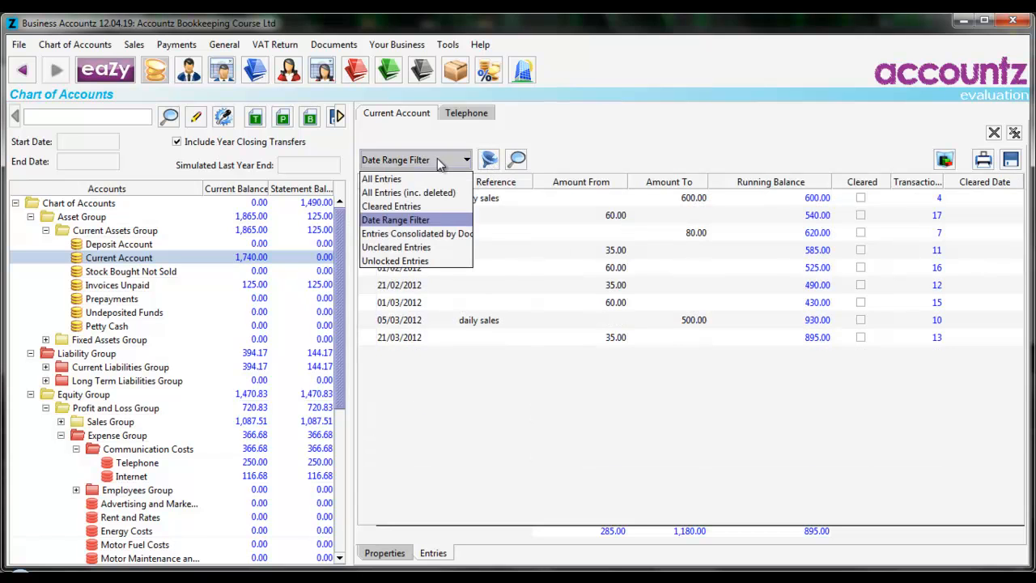
pyautogui.click(439, 179)
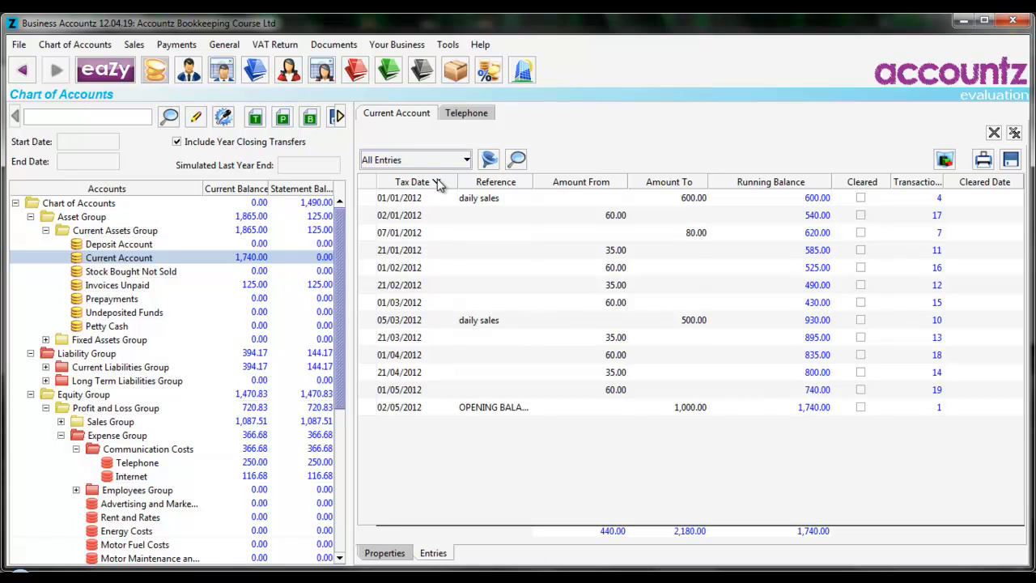
# Apply the Date Range Filter view to the Current Account's entries
pyautogui.click(455, 161)
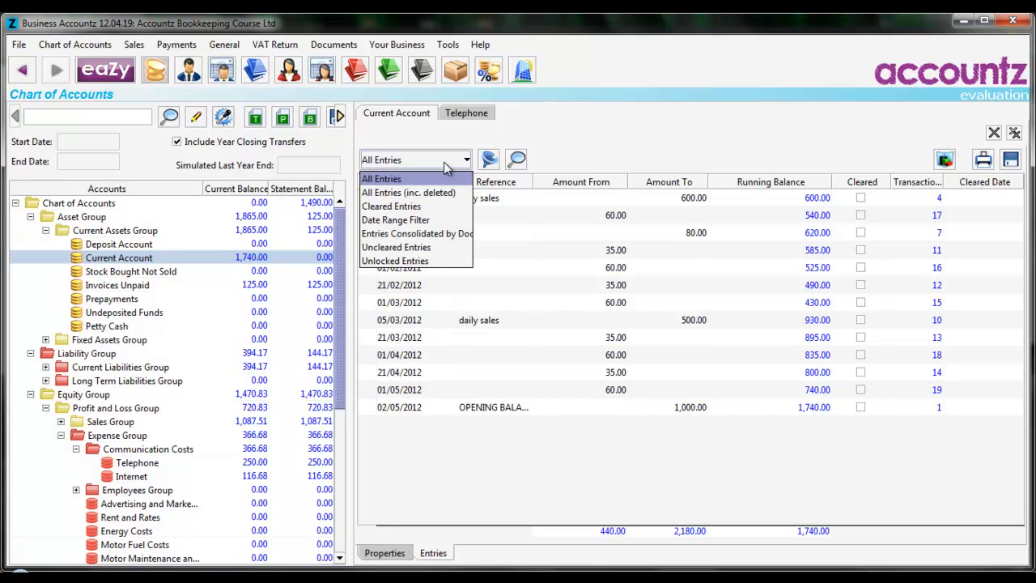
pyautogui.click(437, 219)
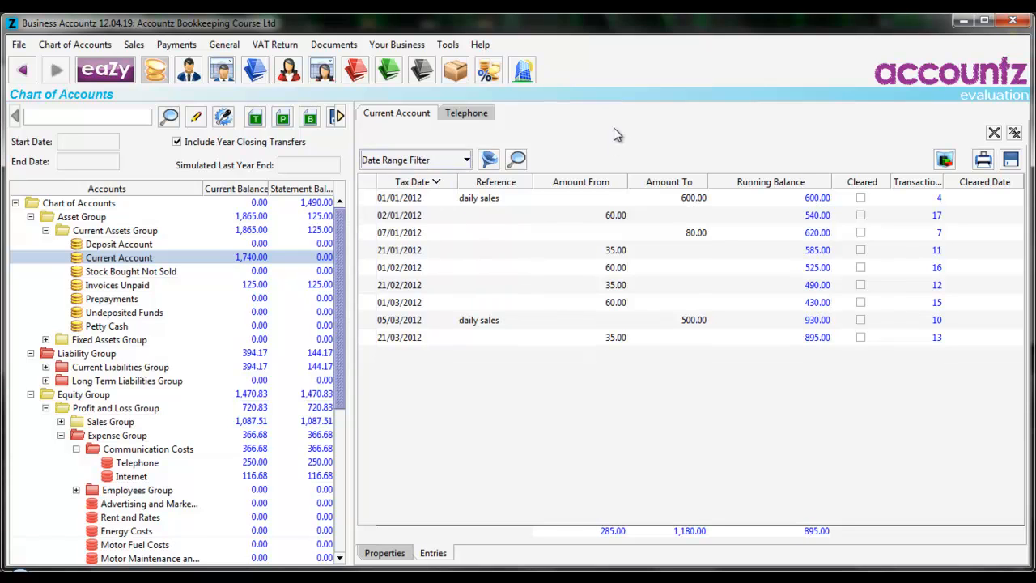
# Show all entries of the Telephone account, and reapply the Date Range Filter view to compare the two lists
pyautogui.click(482, 115)
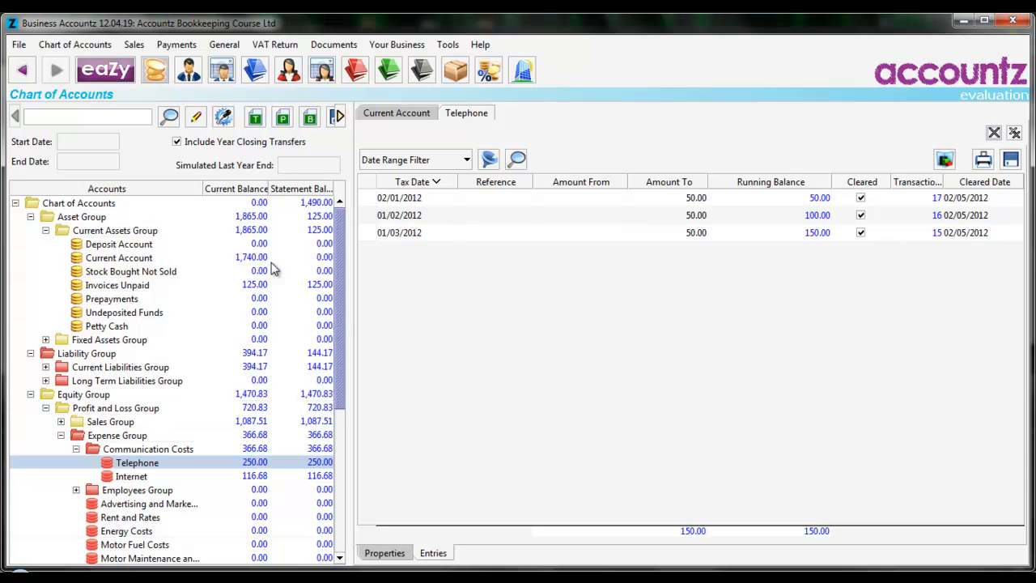
pyautogui.click(465, 160)
pyautogui.click(447, 180)
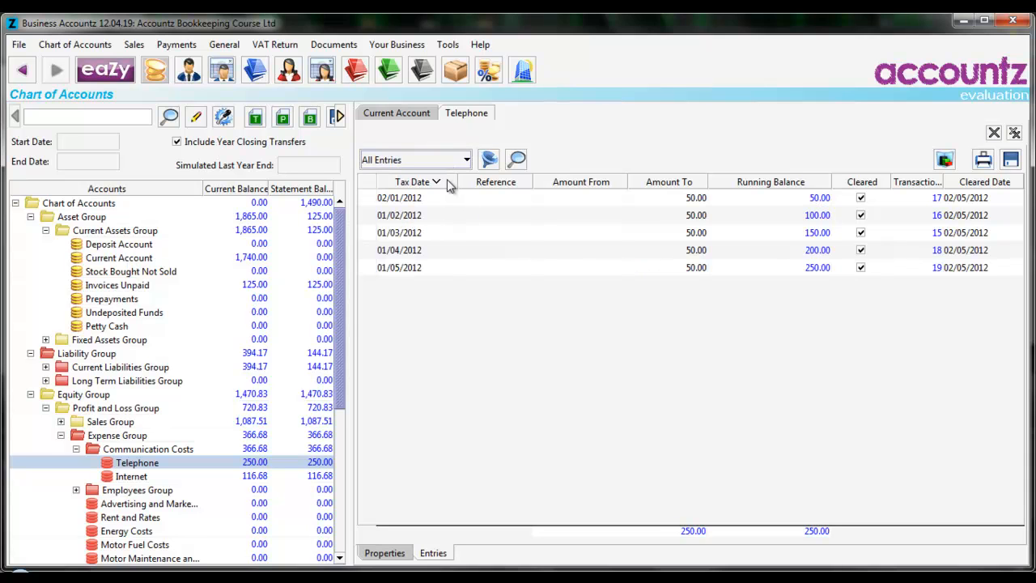
pyautogui.click(430, 159)
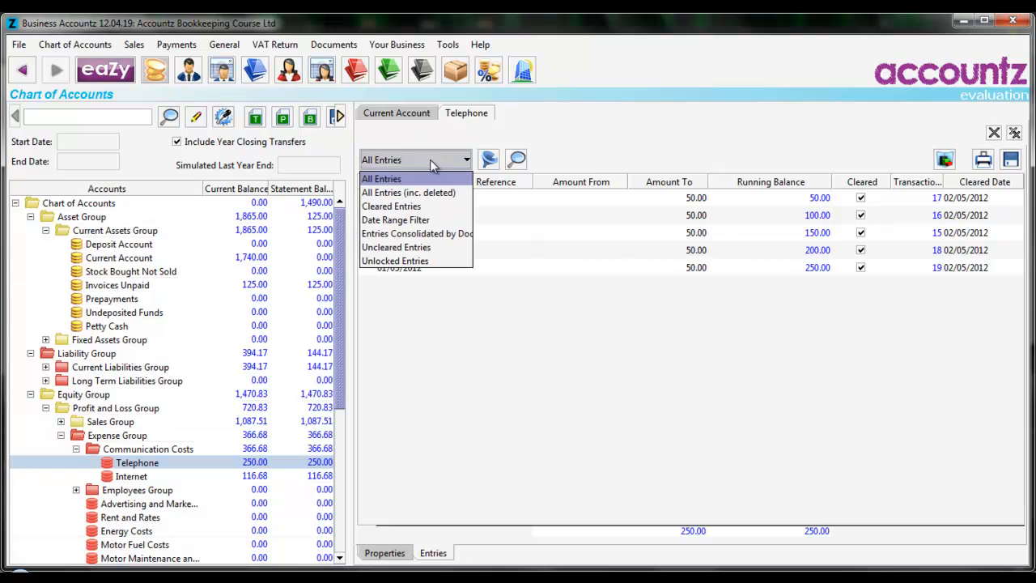
pyautogui.click(444, 219)
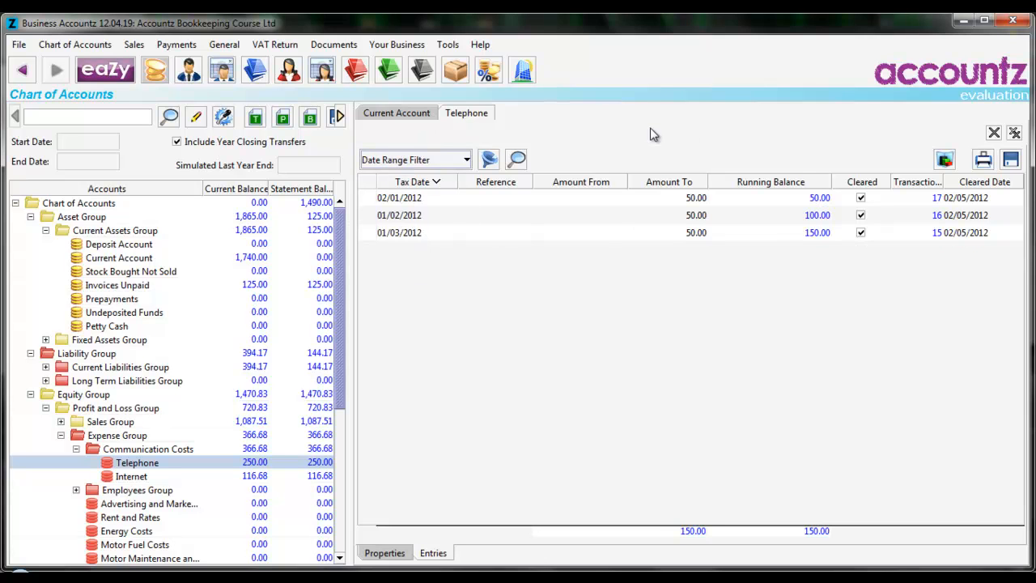
pyautogui.click(1010, 159)
pyautogui.moveTo(677, 221); pyautogui.dragTo(518, 249)
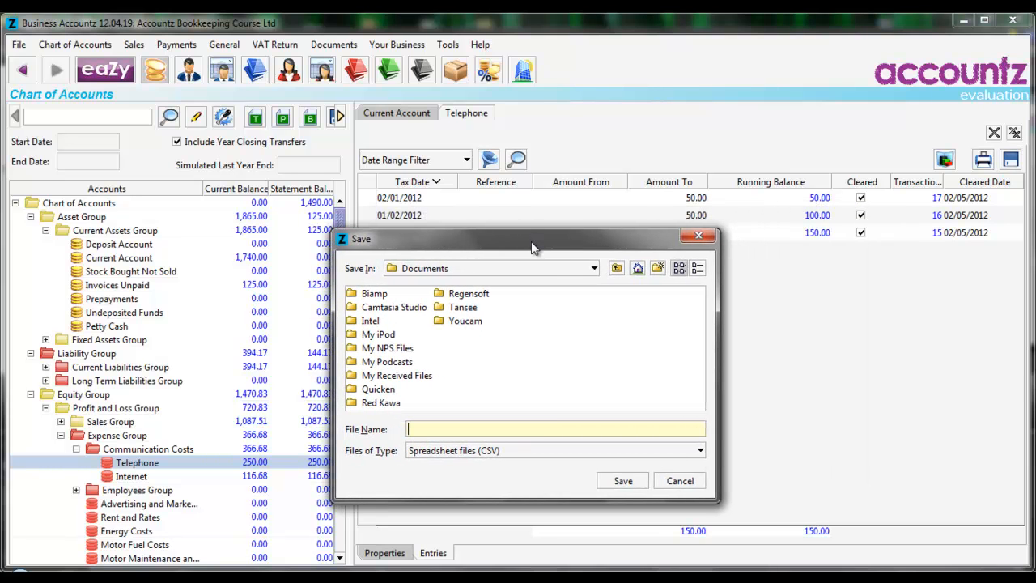
pyautogui.click(701, 238)
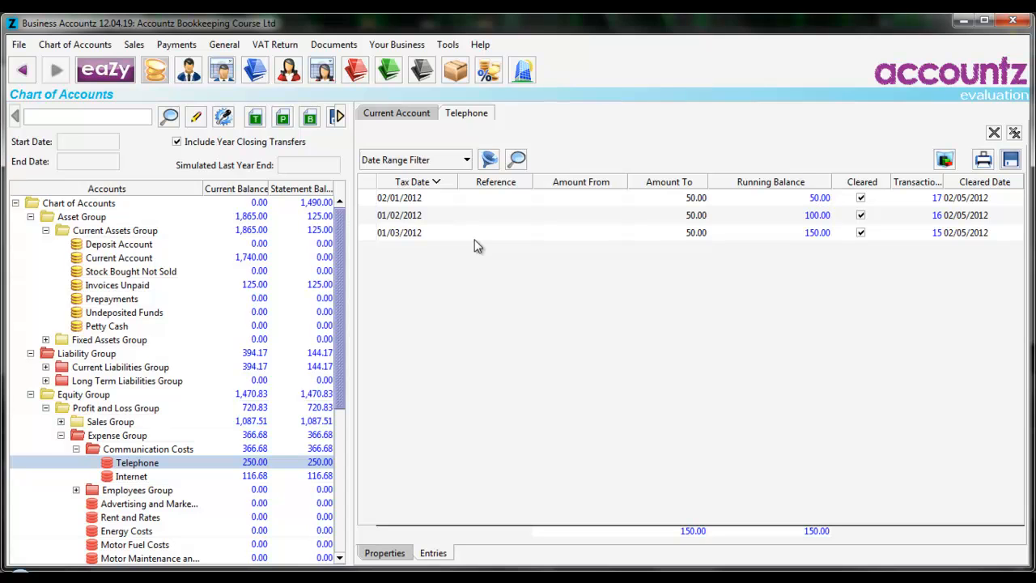
# Review the available views and the Date Range Filter's conditions for the Telephone account, and hide the view settings
pyautogui.click(467, 161)
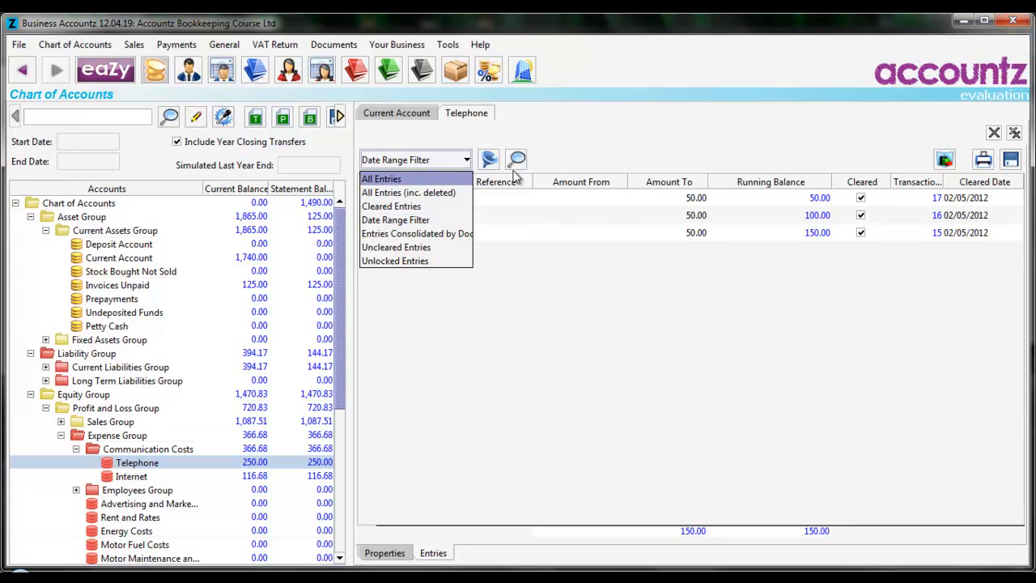
pyautogui.click(572, 156)
pyautogui.click(489, 159)
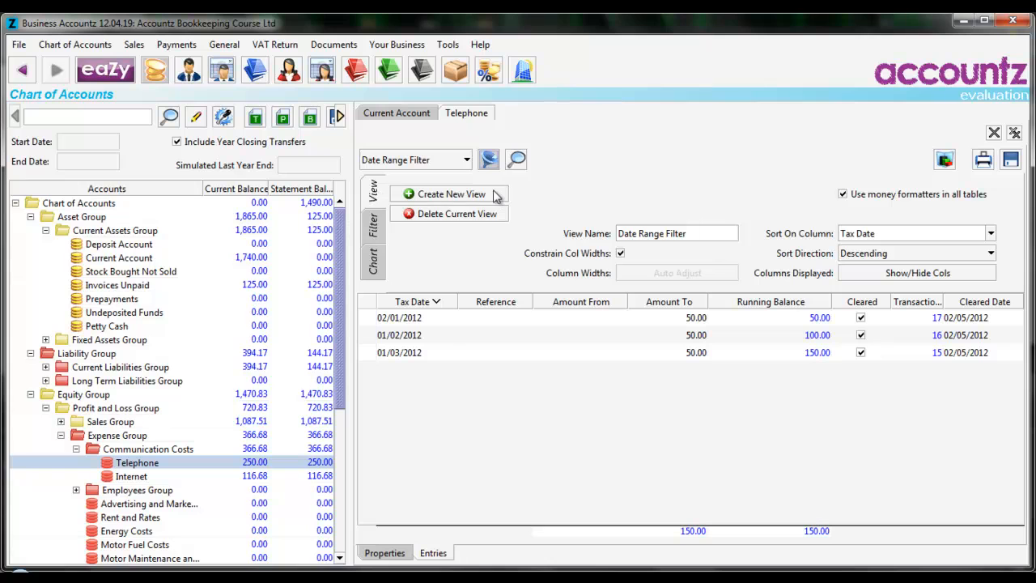
pyautogui.click(374, 226)
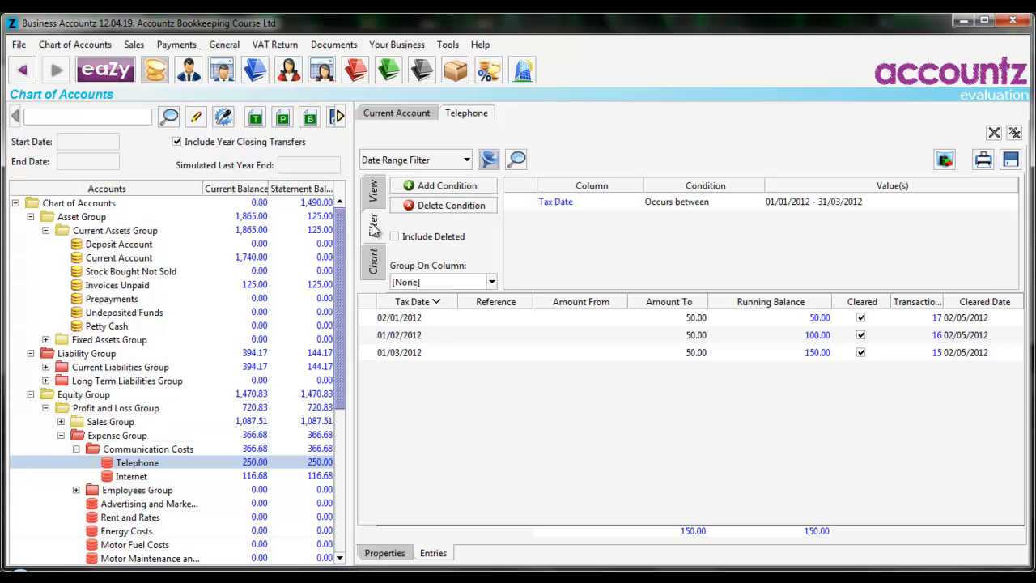
pyautogui.click(489, 161)
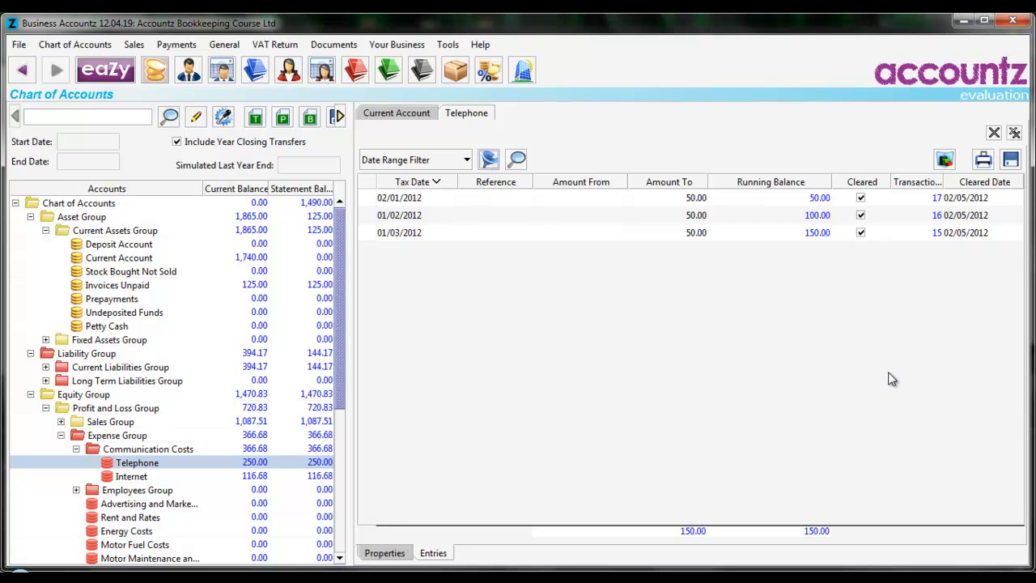